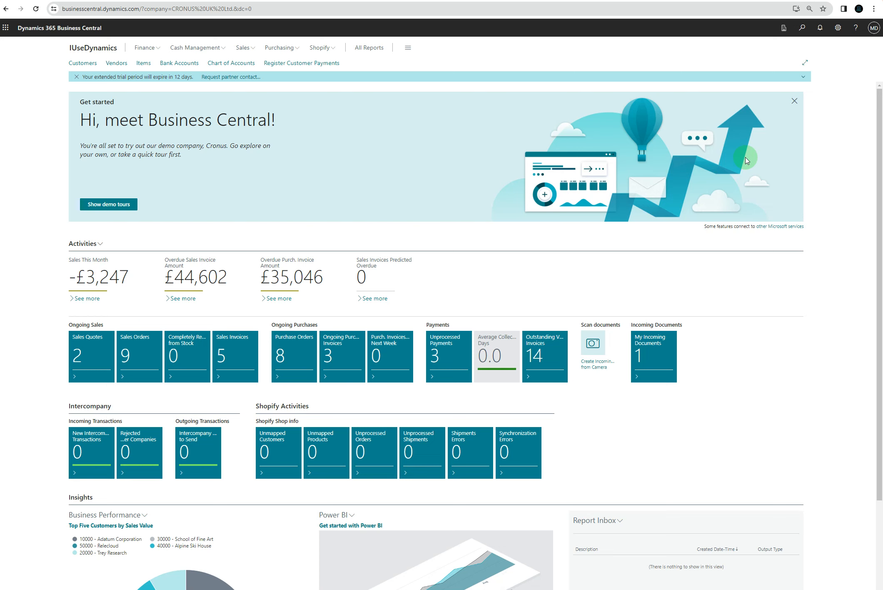
# - Open the customer card of School of Fine Art and show the contacts linked to it
pyautogui.click(802, 28)
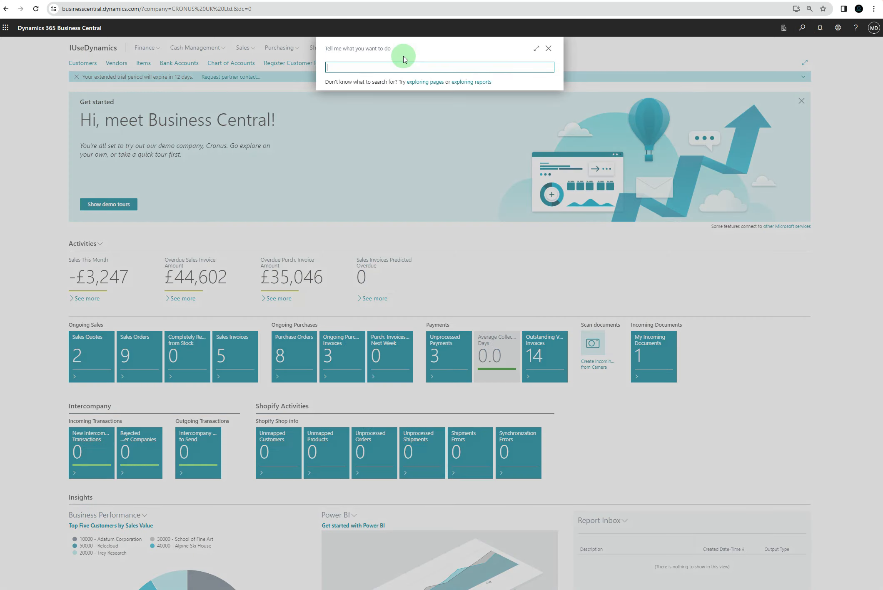
pyautogui.write('customer')
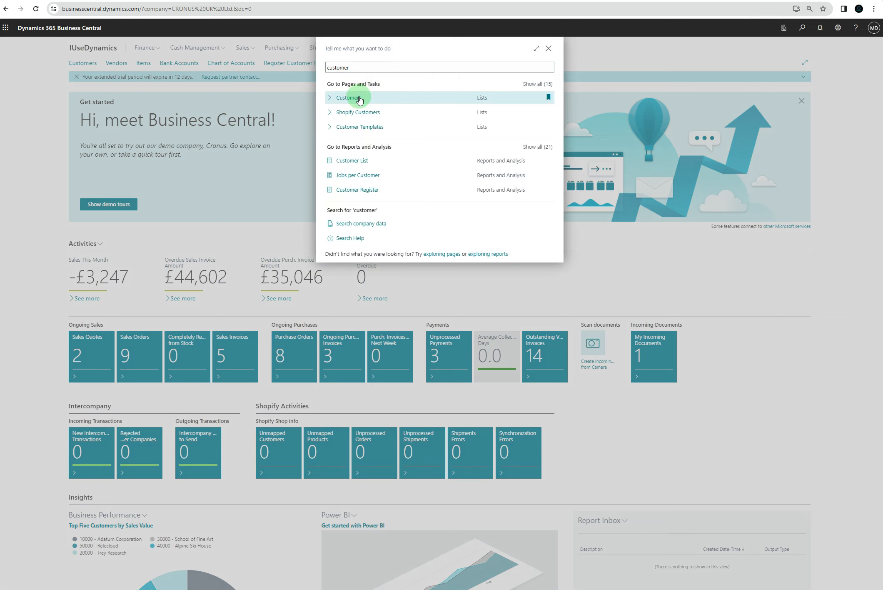
pyautogui.click(359, 99)
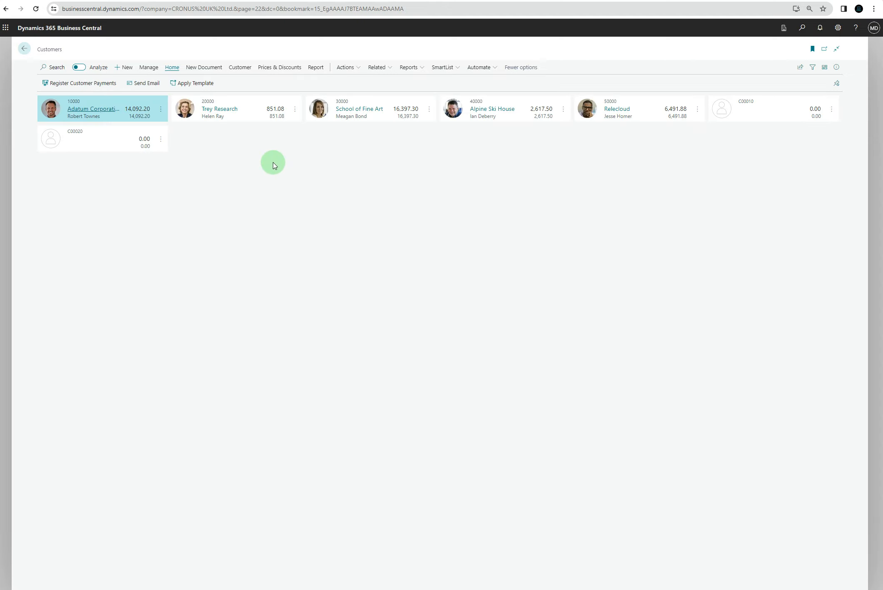
pyautogui.click(353, 112)
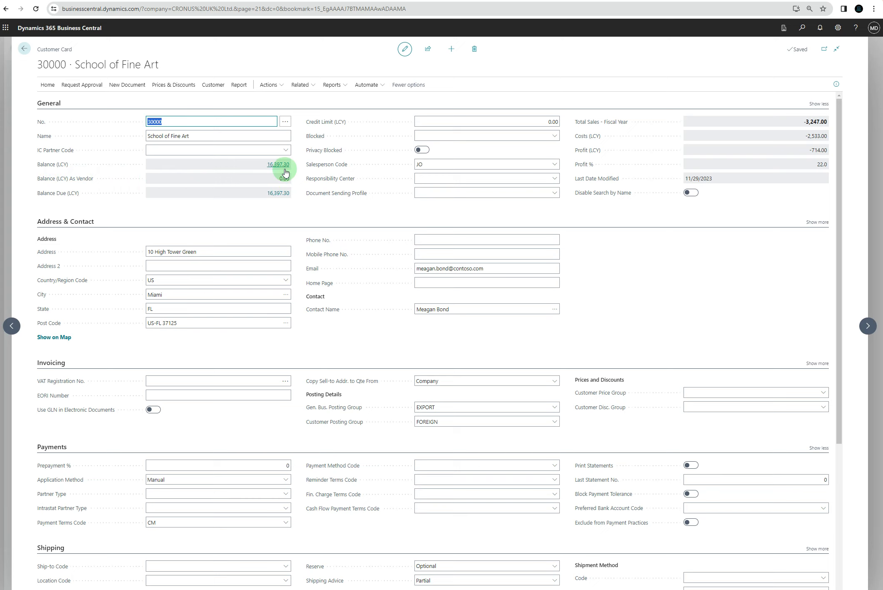
pyautogui.click(53, 87)
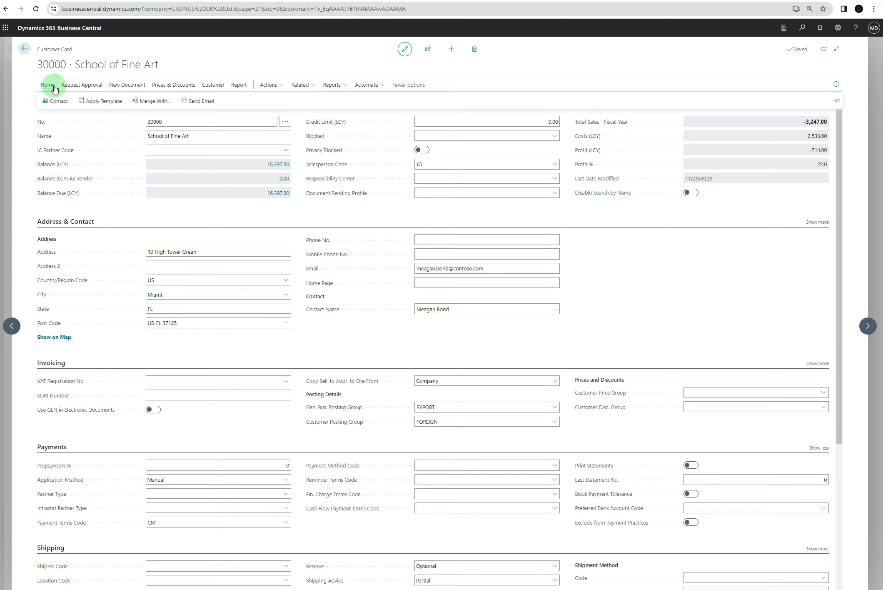
pyautogui.click(57, 104)
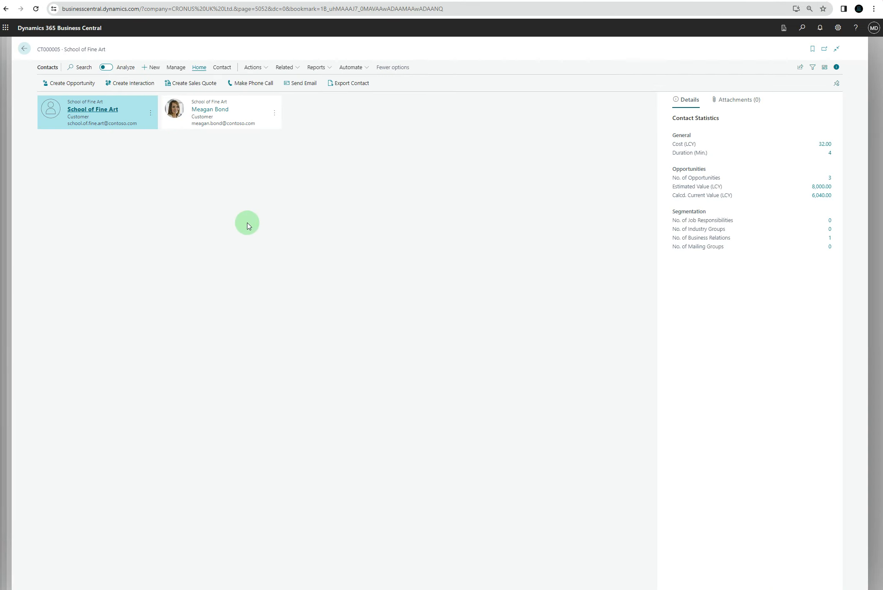
# - Create a vendor from the School of Fine Art company contact using the VENDOR COMPANY template
pyautogui.click(261, 69)
pyautogui.moveTo(259, 81)
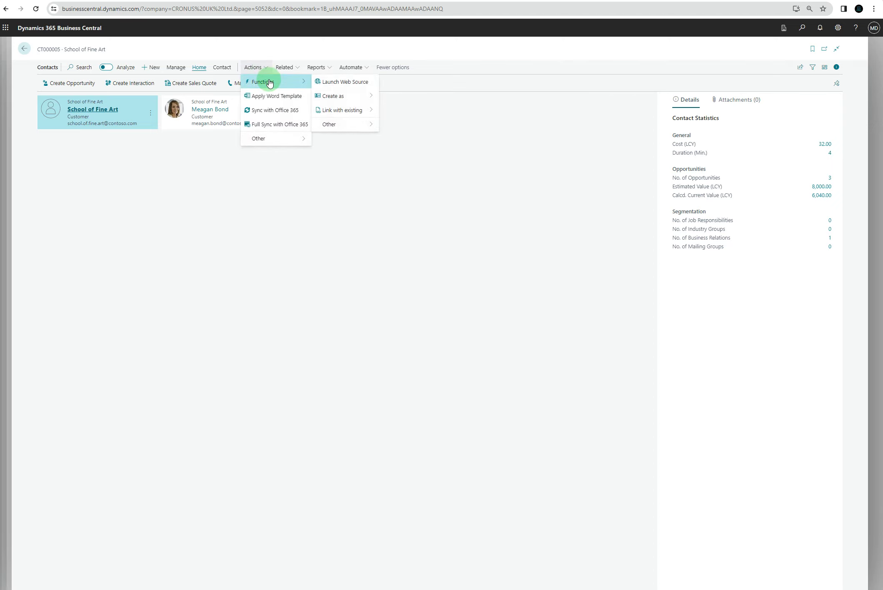
pyautogui.moveTo(349, 104)
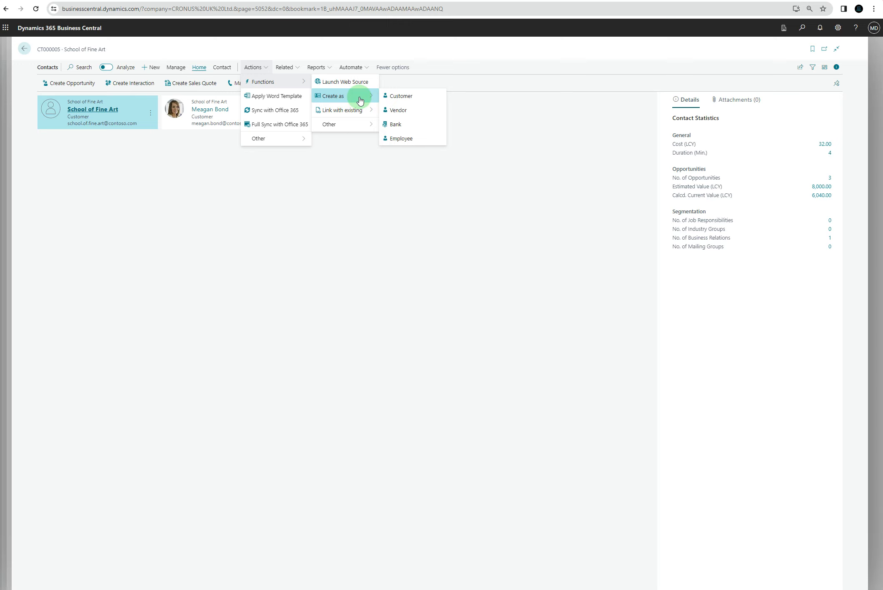
pyautogui.click(402, 112)
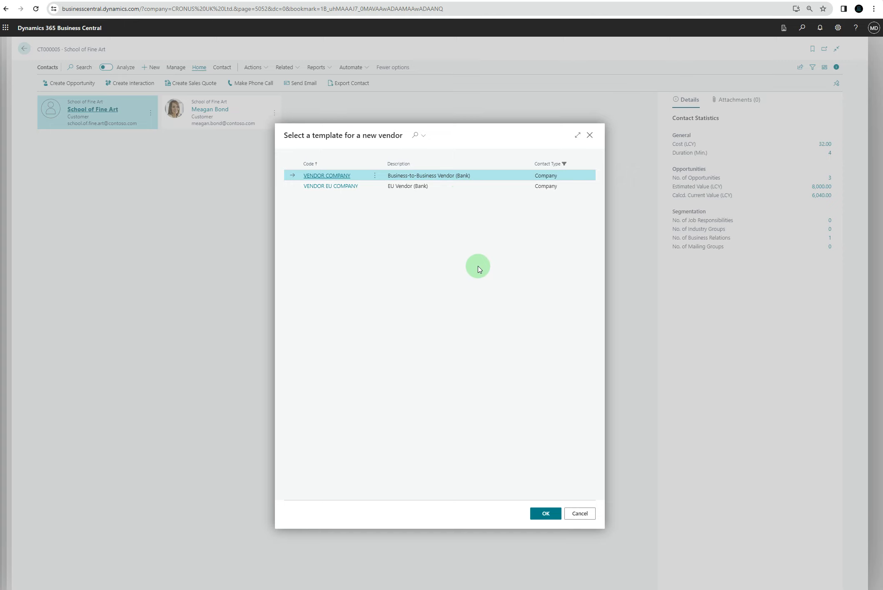
pyautogui.click(546, 514)
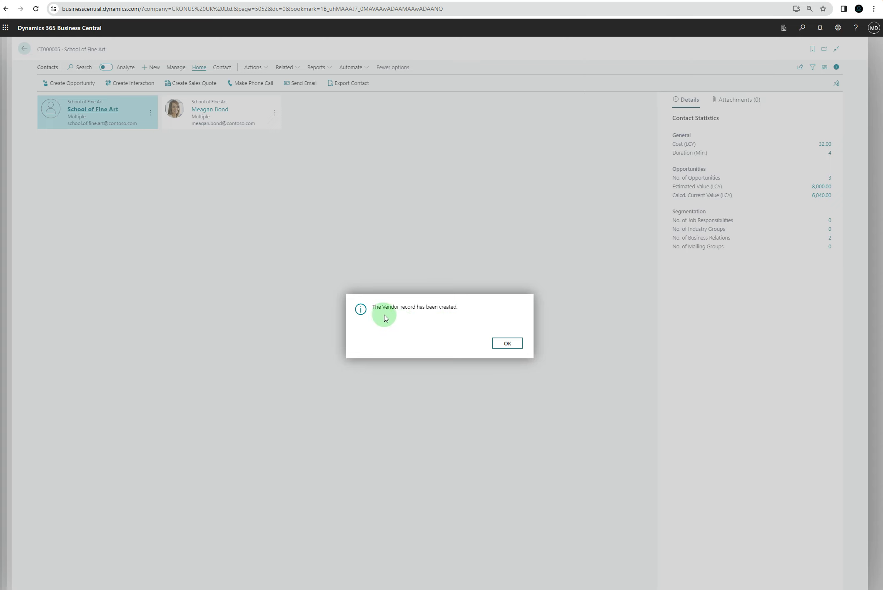
pyautogui.click(507, 343)
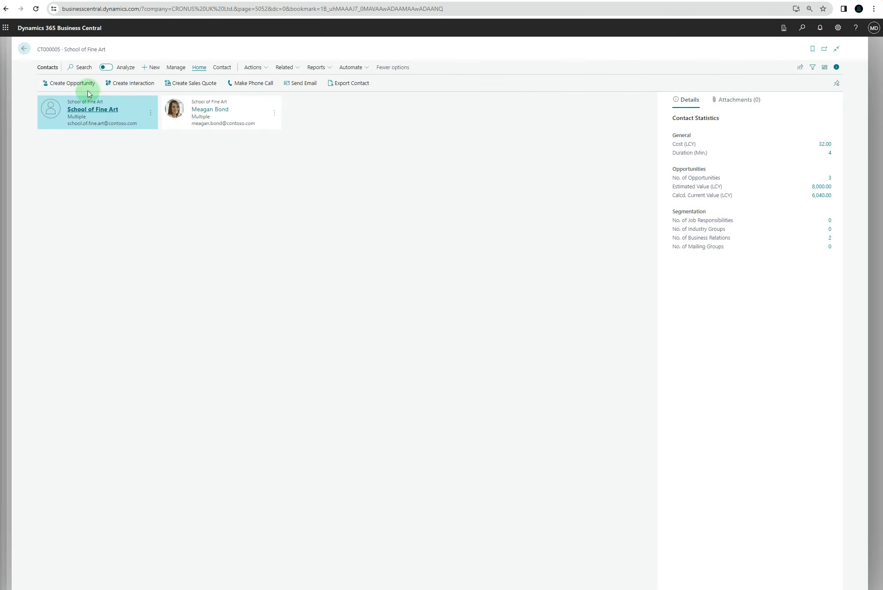
# - Find School of Fine Art in the vendors list and review its vendor card
pyautogui.click(802, 28)
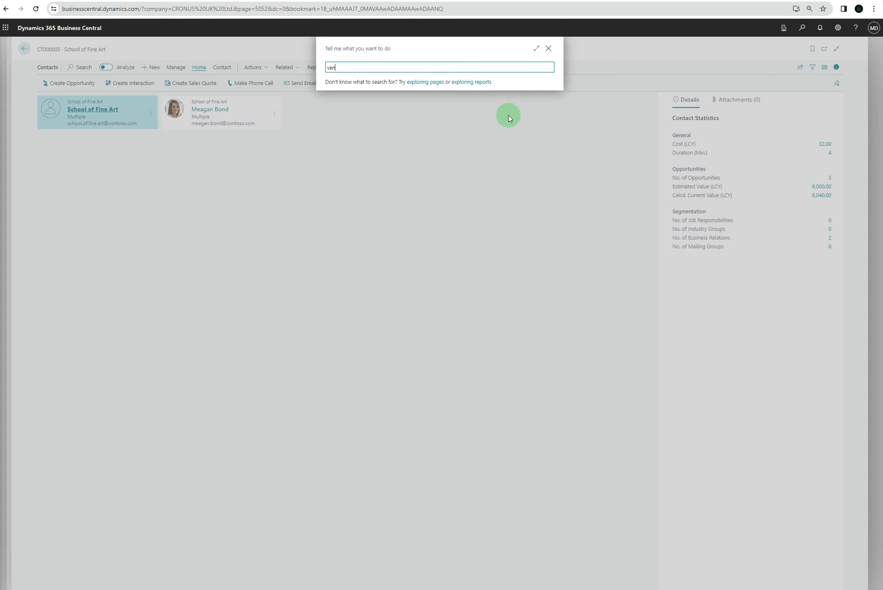
pyautogui.write('vendore')
pyautogui.press('BackSpace')
pyautogui.write('s')
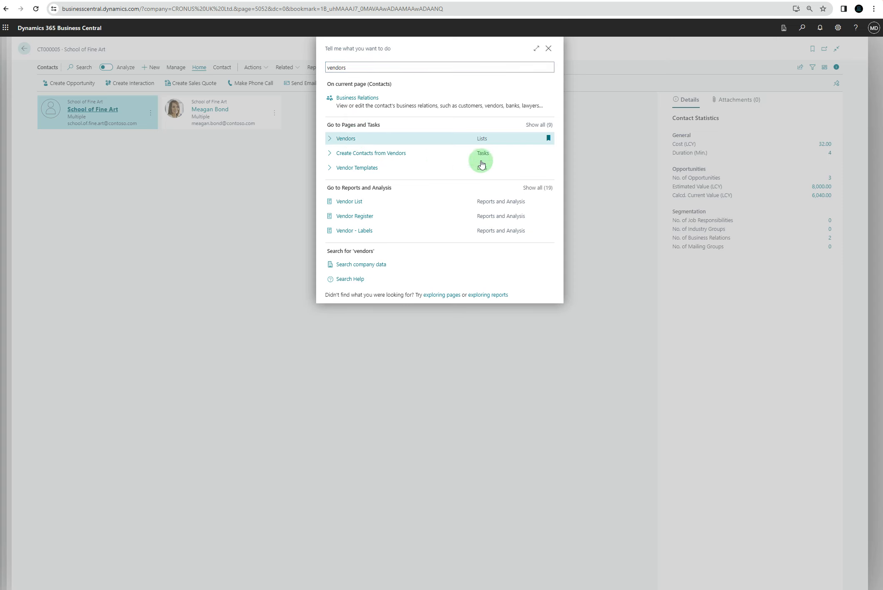
pyautogui.click(491, 172)
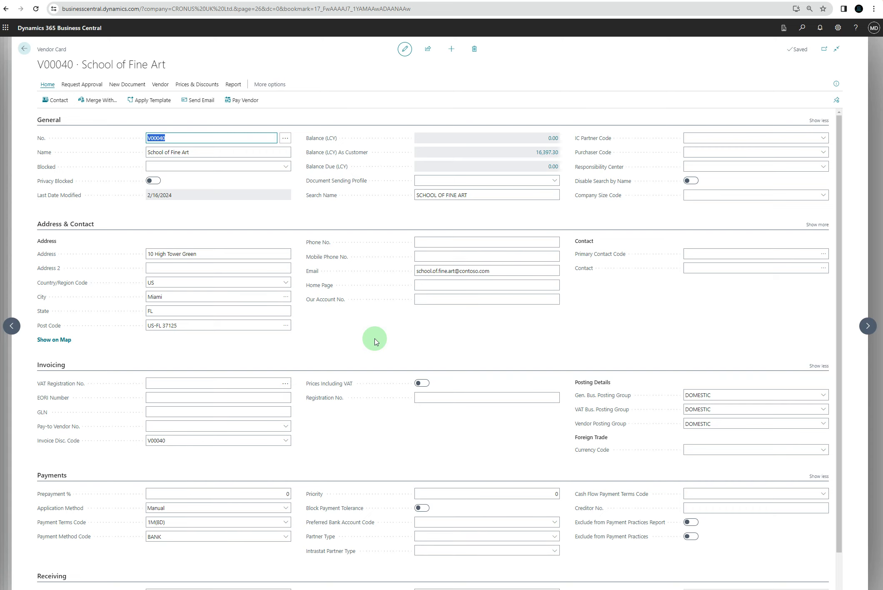
pyautogui.click(25, 51)
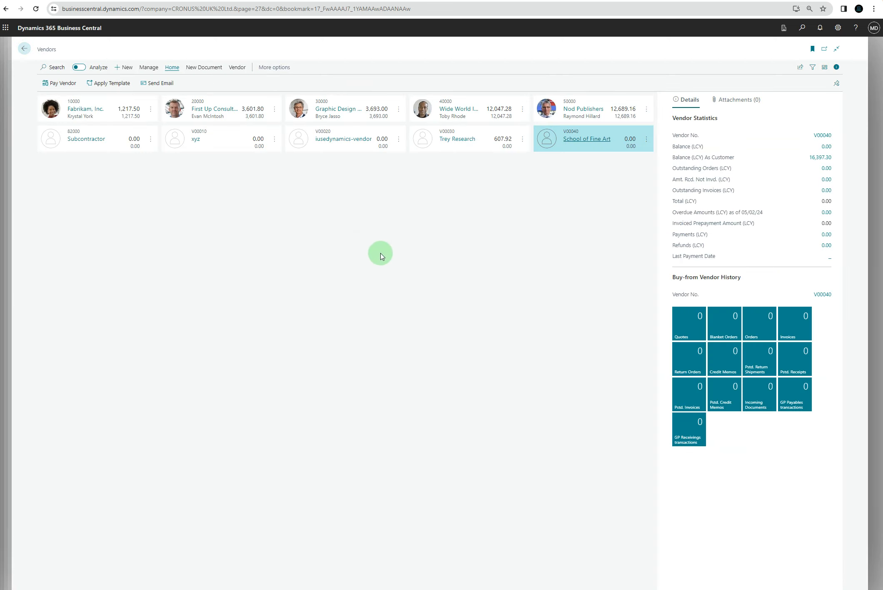
pyautogui.click(802, 28)
pyautogui.write('pur')
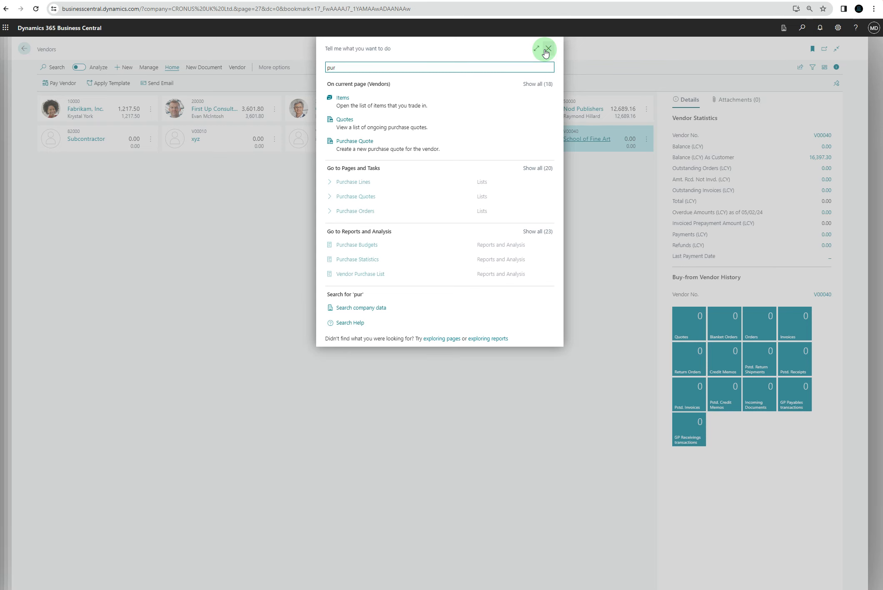
pyautogui.click(547, 48)
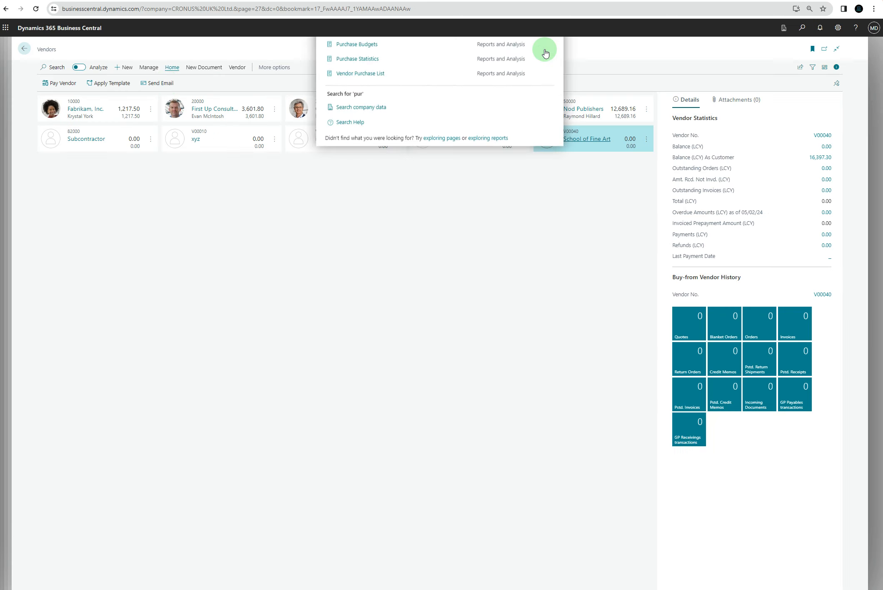
pyautogui.click(24, 50)
pyautogui.click(25, 50)
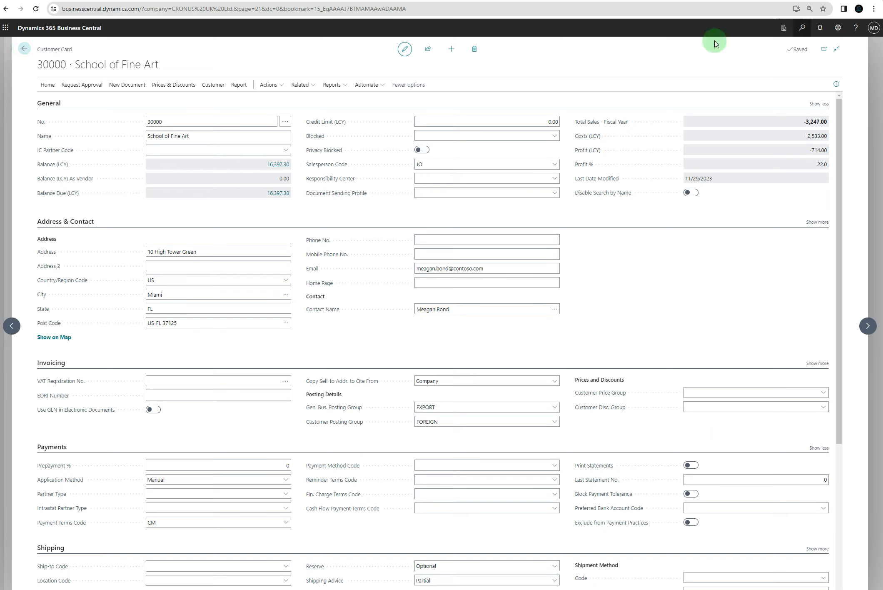
# - Create a new purchase order with School of Fine Art as the vendor
pyautogui.hotkey('alt', 'q')
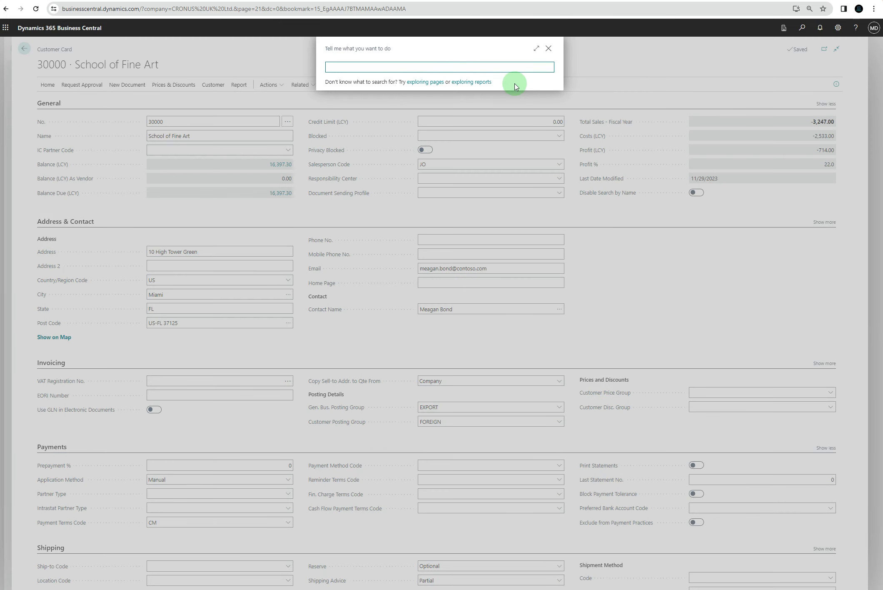
pyautogui.write('purchase or')
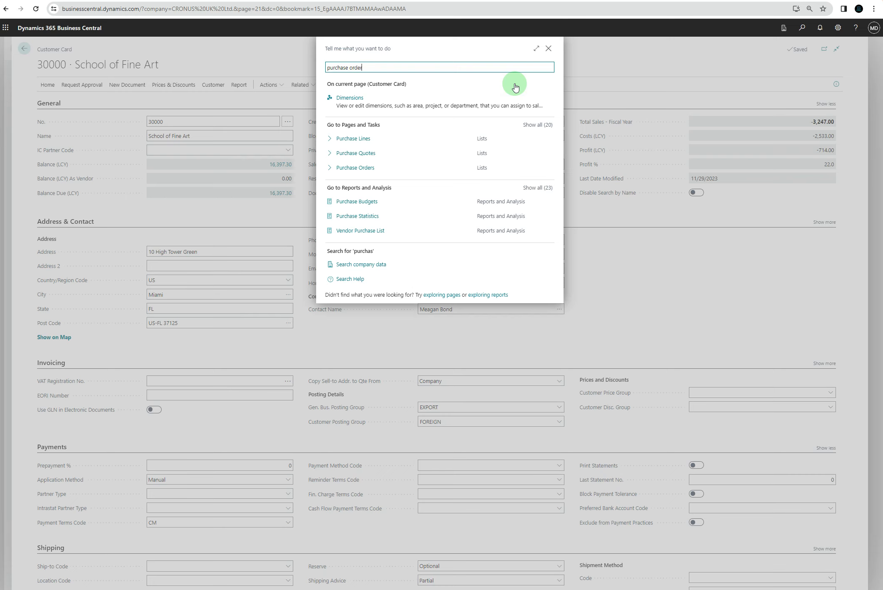
pyautogui.write('der')
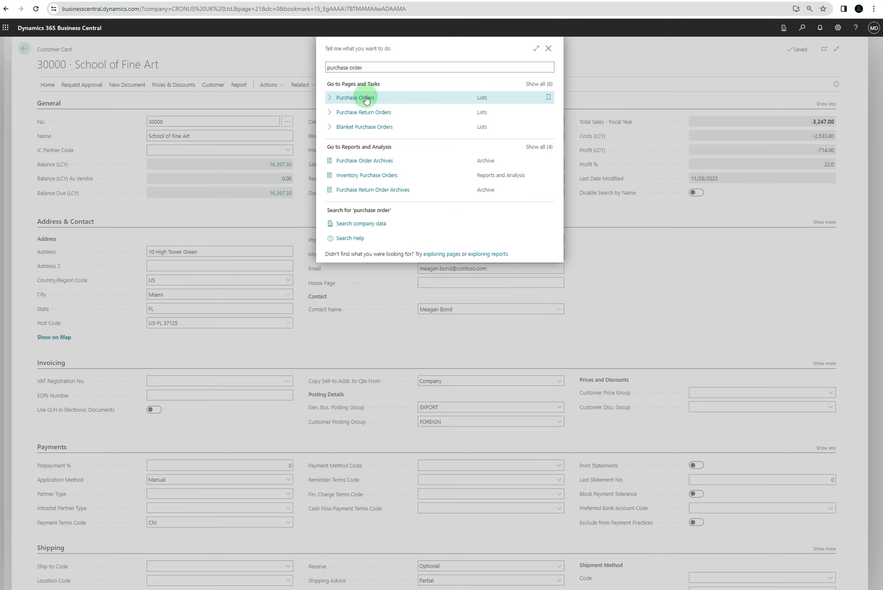
pyautogui.click(366, 99)
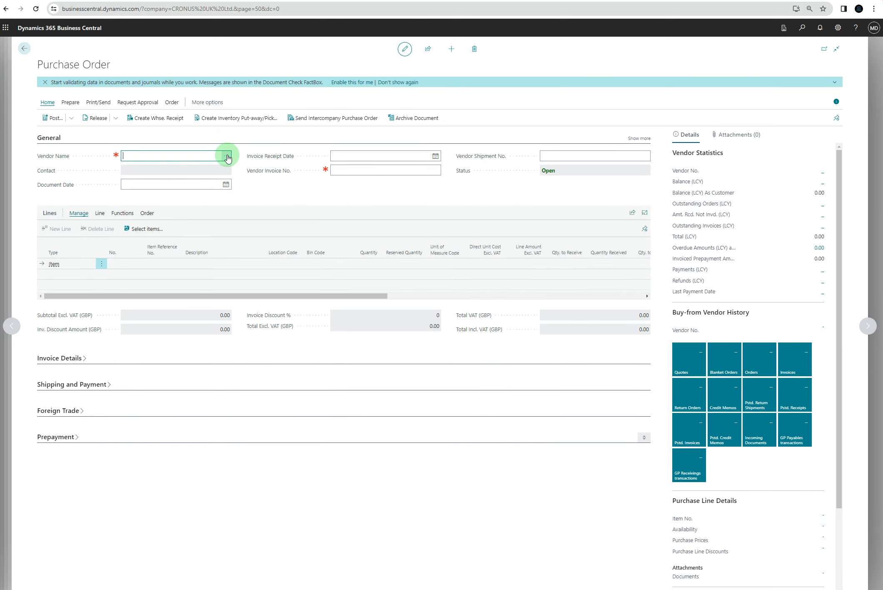
pyautogui.click(227, 156)
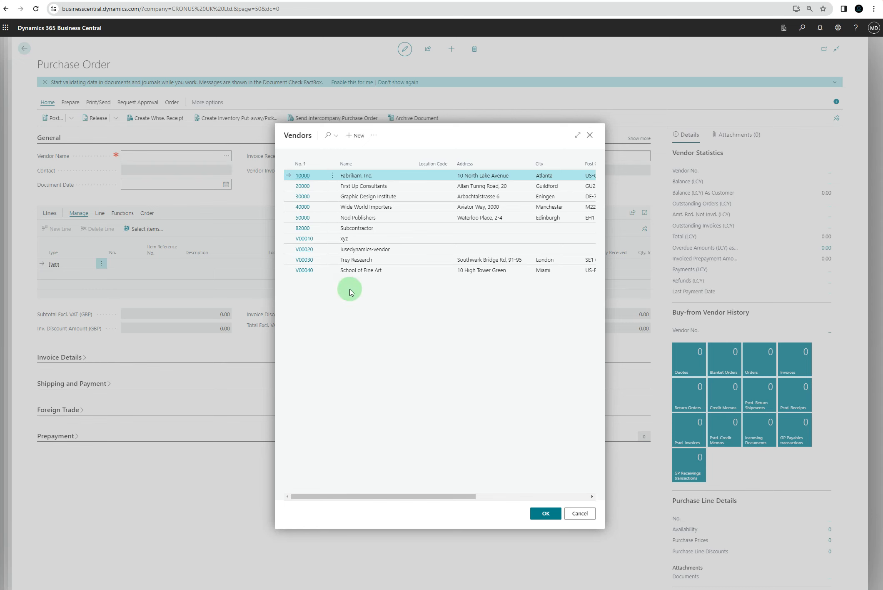
pyautogui.click(308, 275)
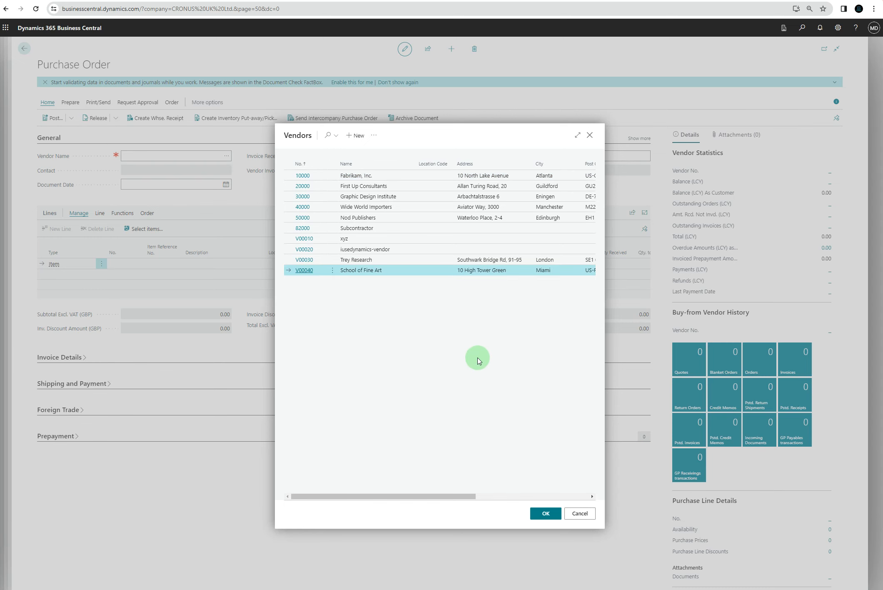
pyautogui.click(544, 515)
# - Add item 1908-S, LONDON Swivel Chair, blue, to the first line of the purchase order
pyautogui.click(125, 265)
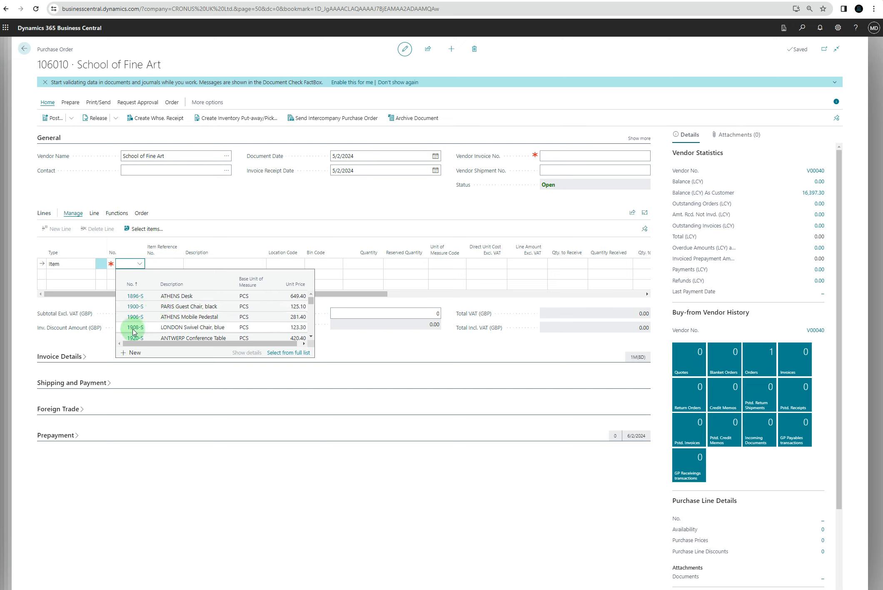
pyautogui.click(219, 330)
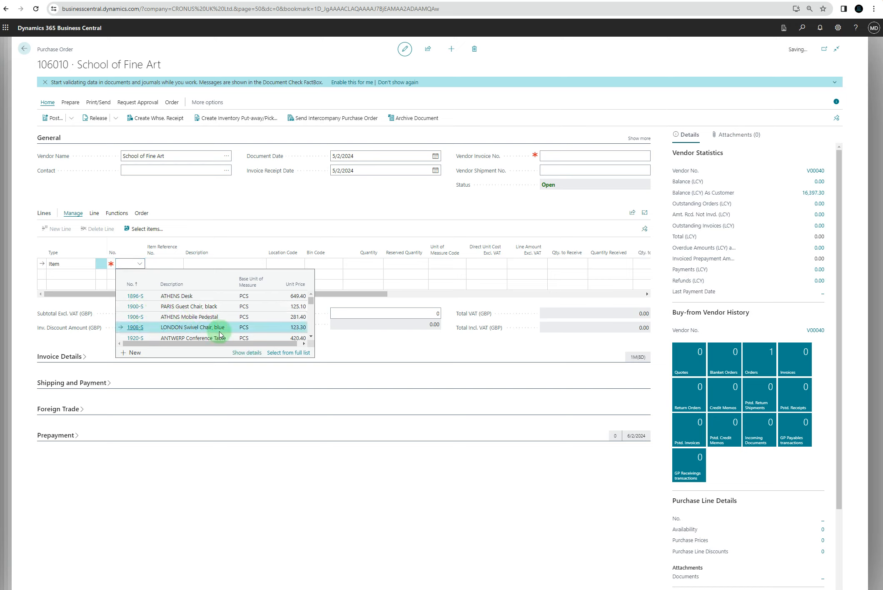
pyautogui.click(219, 333)
pyautogui.click(163, 282)
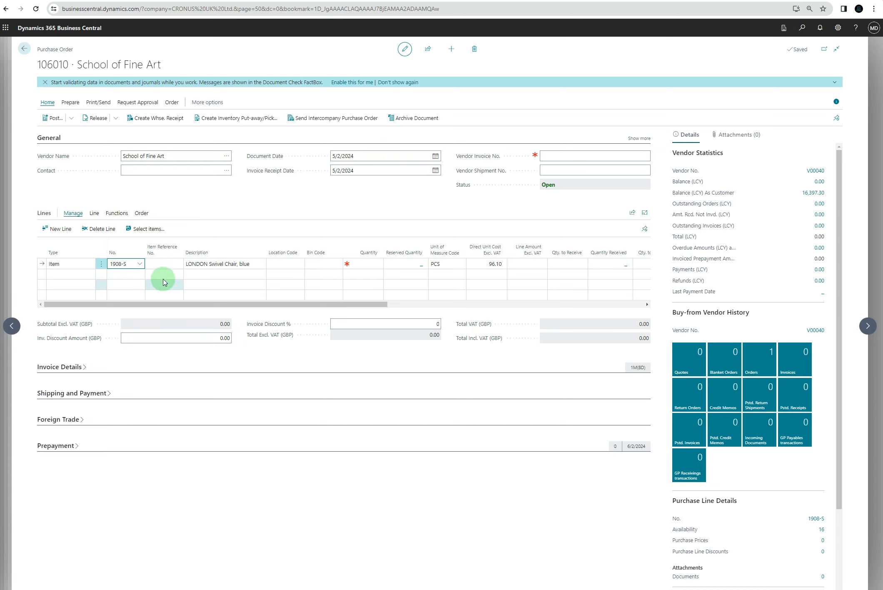
pyautogui.click(173, 265)
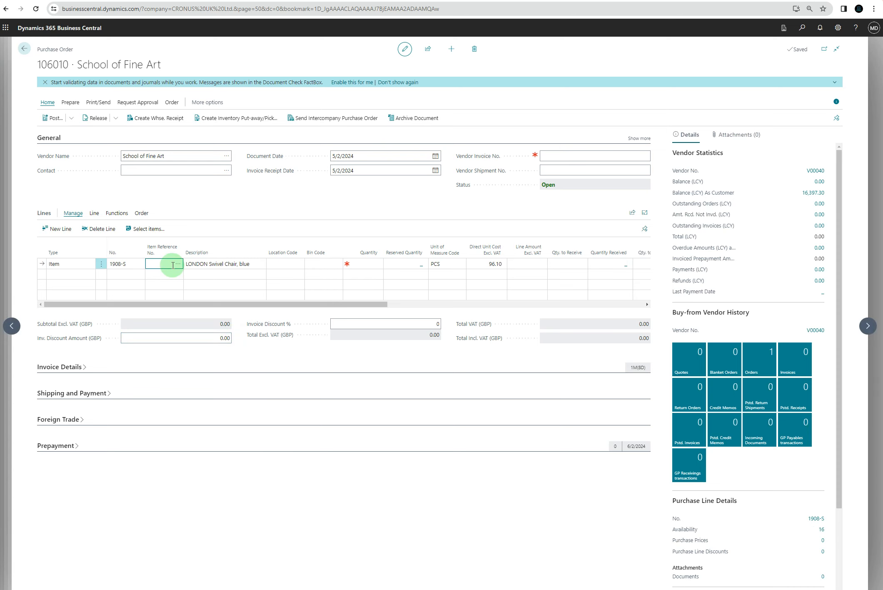
pyautogui.click(177, 264)
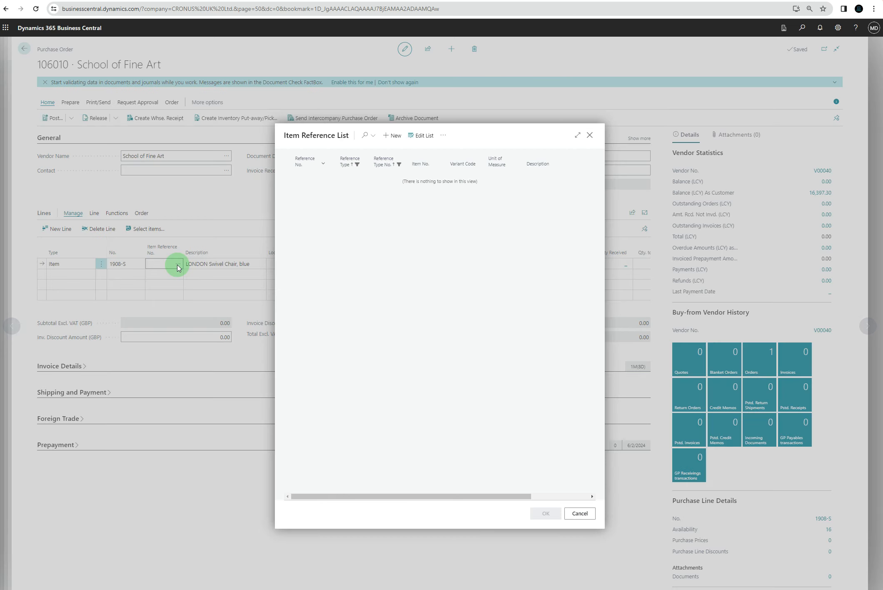
pyautogui.click(590, 137)
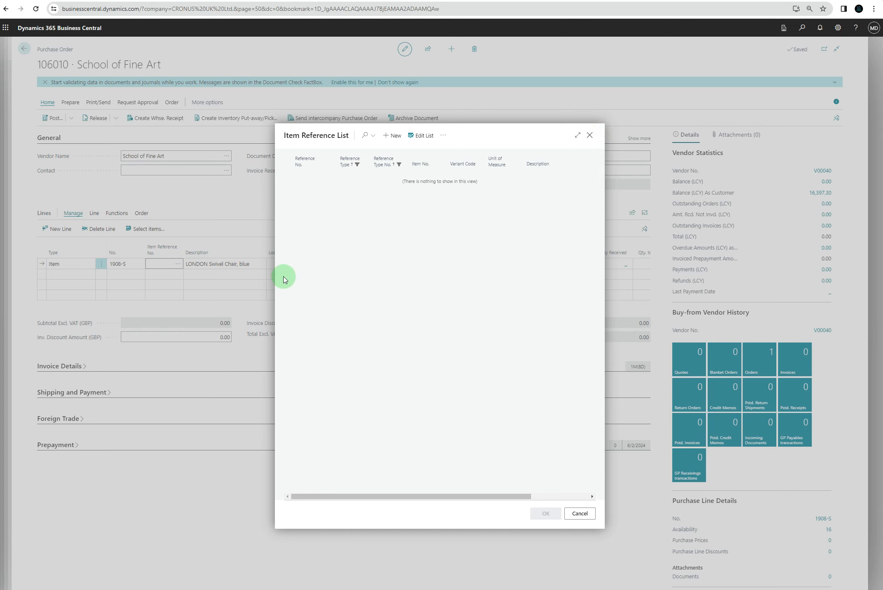
# - Set the quantity of the LONDON Swivel Chair line to 2
pyautogui.click(361, 264)
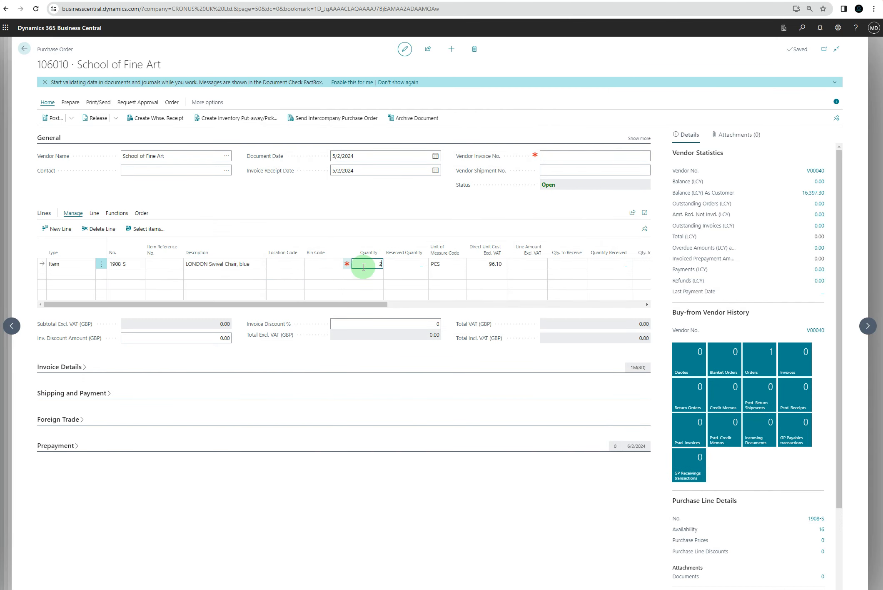
pyautogui.click(466, 353)
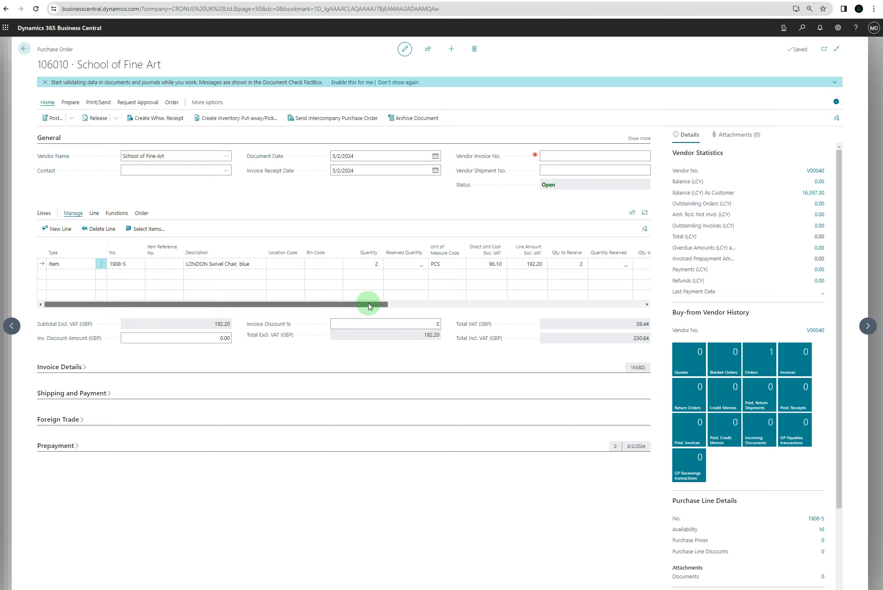
pyautogui.moveTo(369, 306); pyautogui.dragTo(158, 285)
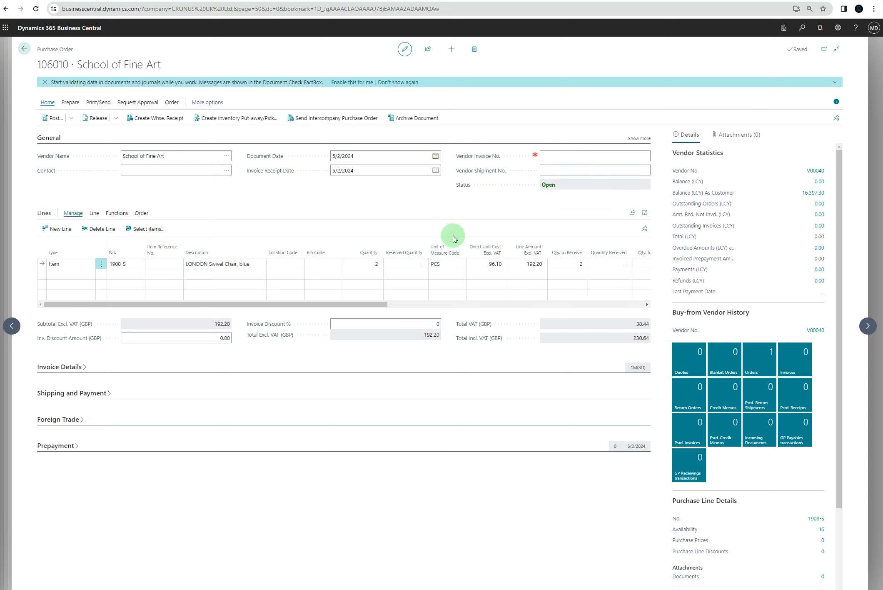
# - Enter vendor invoice number 123654, post the purchase order with the Receive and Invoice option, and leave the purchase orders list
pyautogui.click(550, 155)
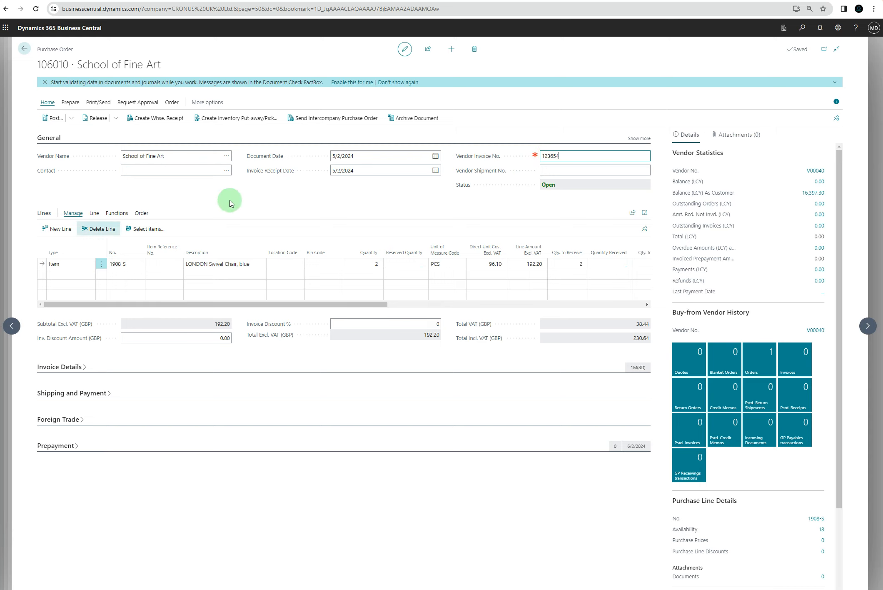
pyautogui.click(53, 118)
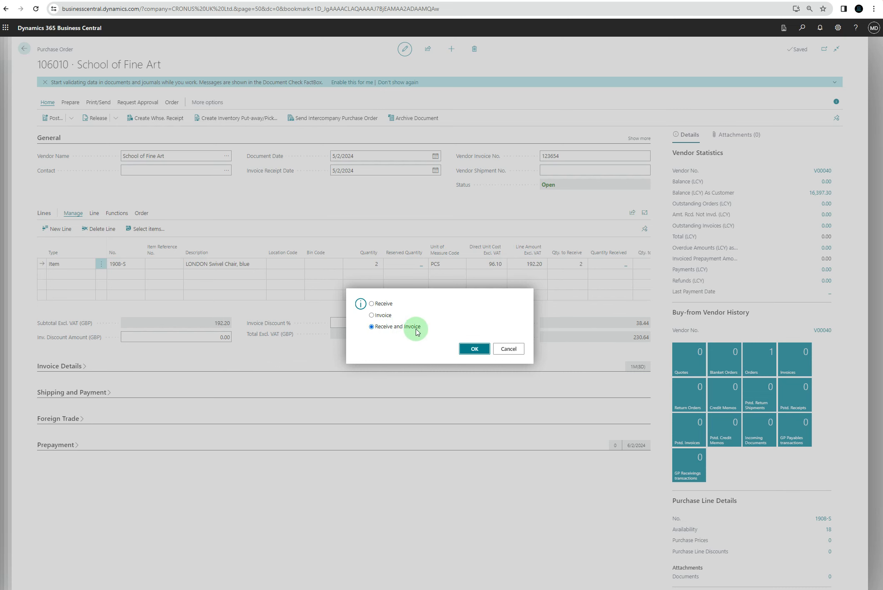
pyautogui.click(473, 348)
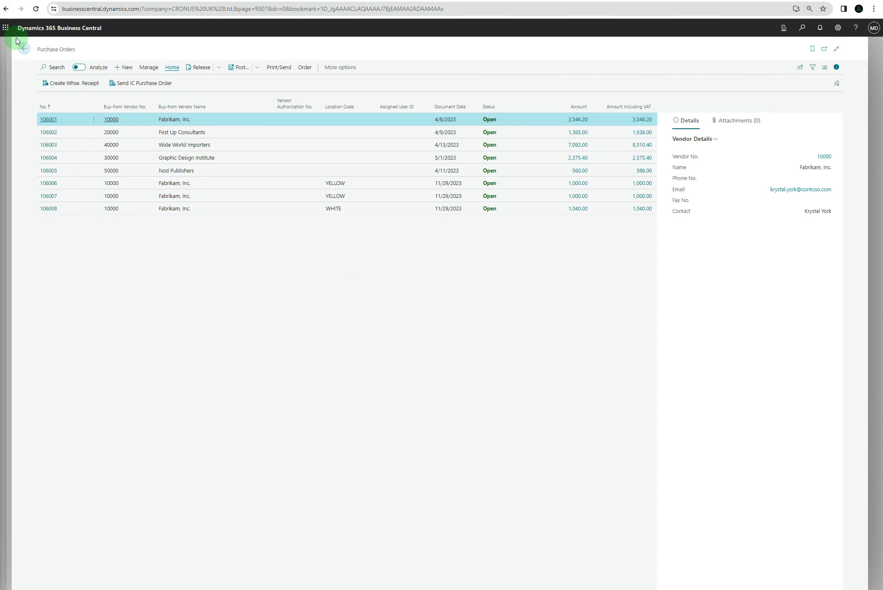
pyautogui.click(23, 49)
pyautogui.click(23, 49)
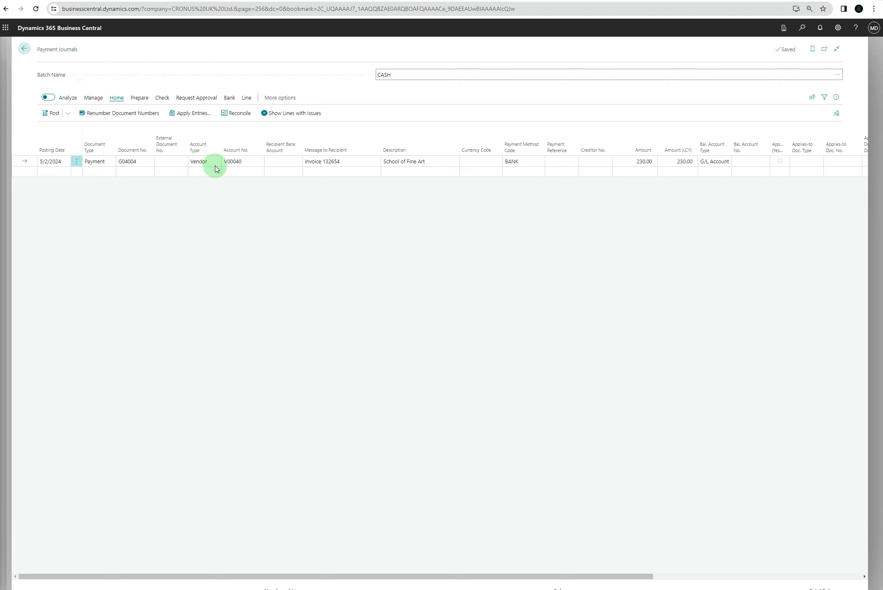
# - Select School of Fine Art as the vendor account on the payment journal line and apply the payment to its open invoice
pyautogui.click(258, 161)
pyautogui.click(258, 161)
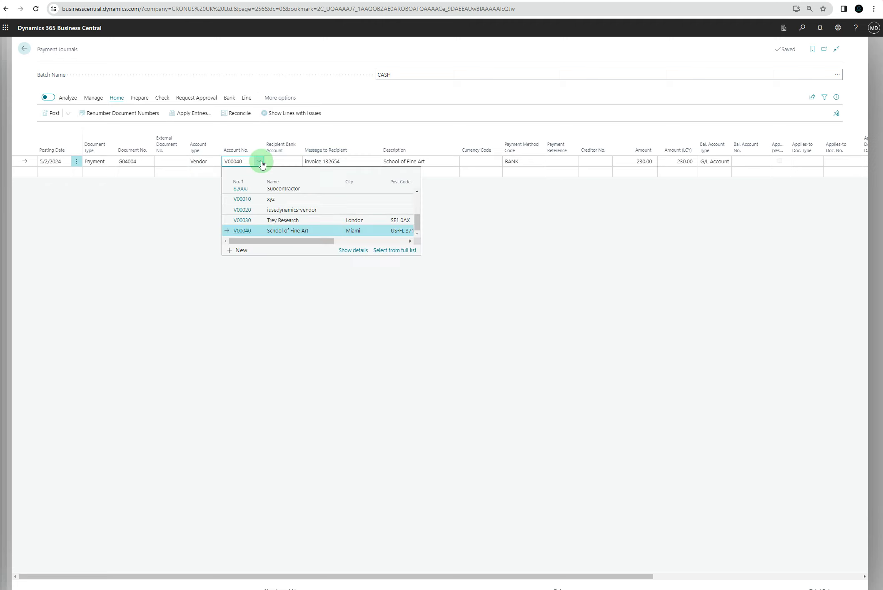
pyautogui.click(244, 232)
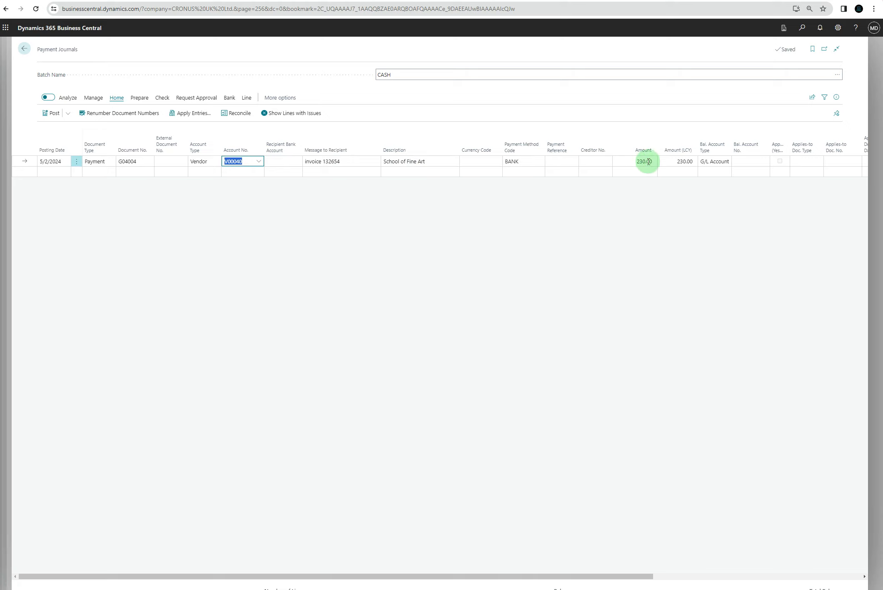
pyautogui.click(834, 161)
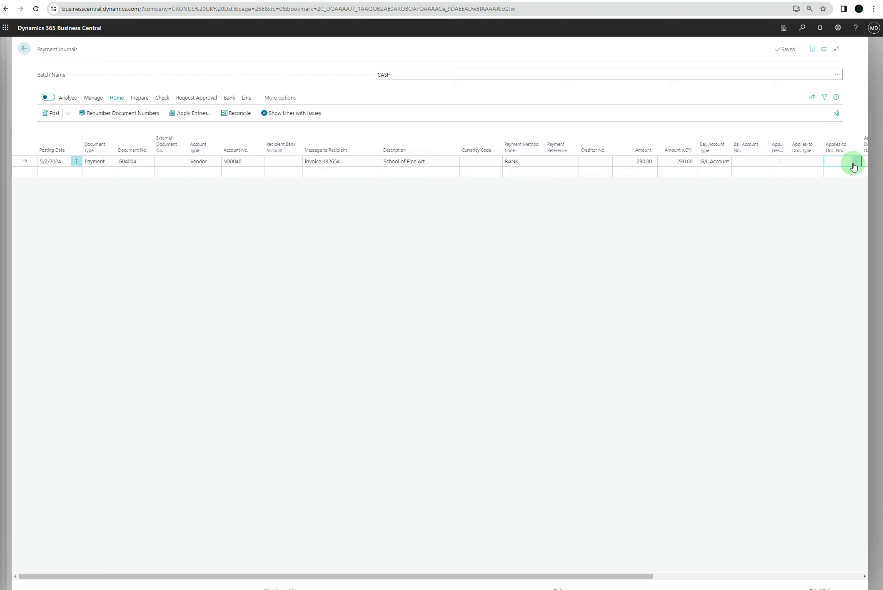
pyautogui.hotkey('shift', 'F11')
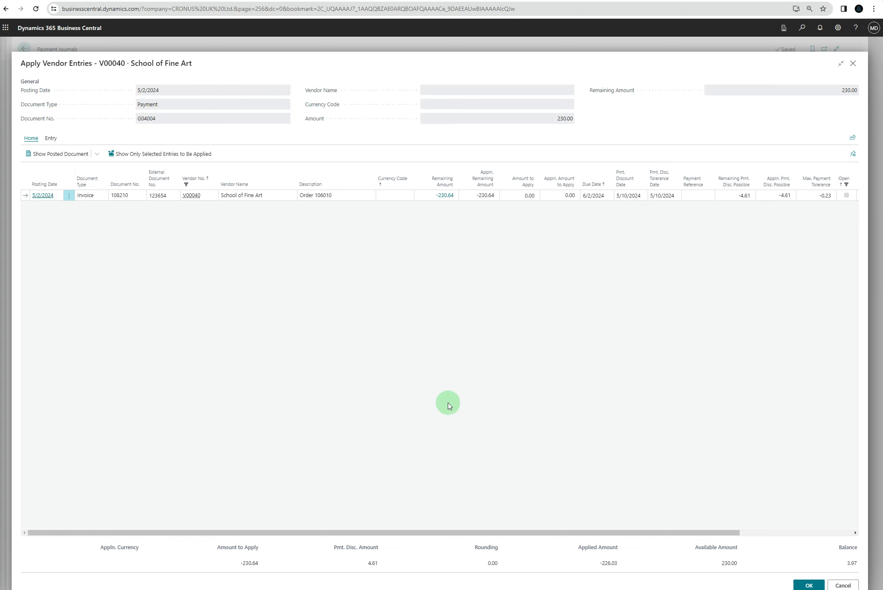
pyautogui.press('Escape')
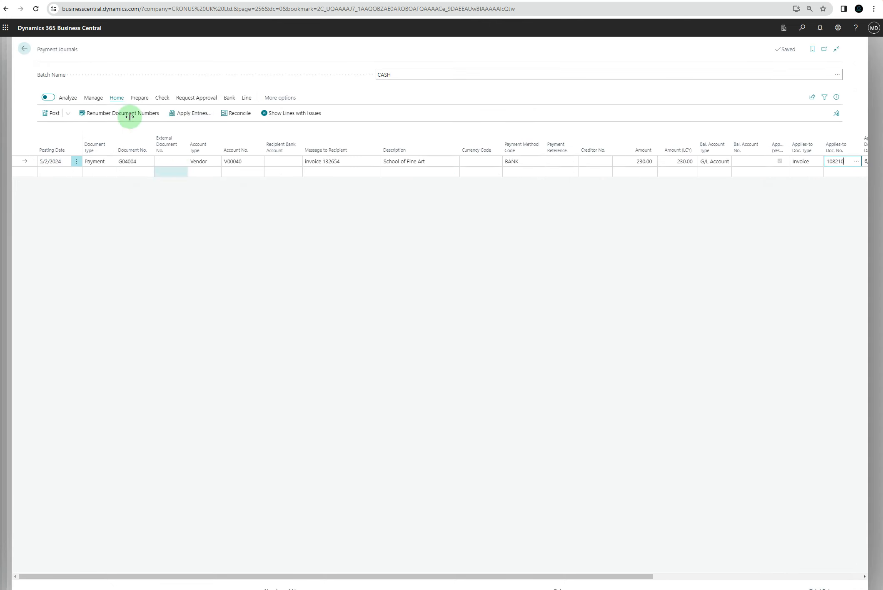
# - Return to the School of Fine Art customer card, then reopen the payment journals and review the payment line's applied invoice
pyautogui.click(25, 50)
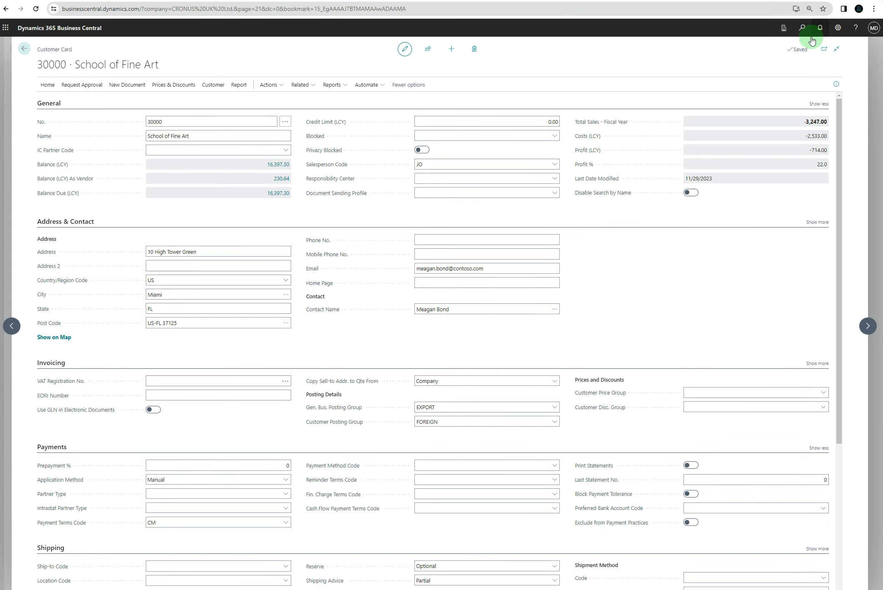
pyautogui.click(801, 27)
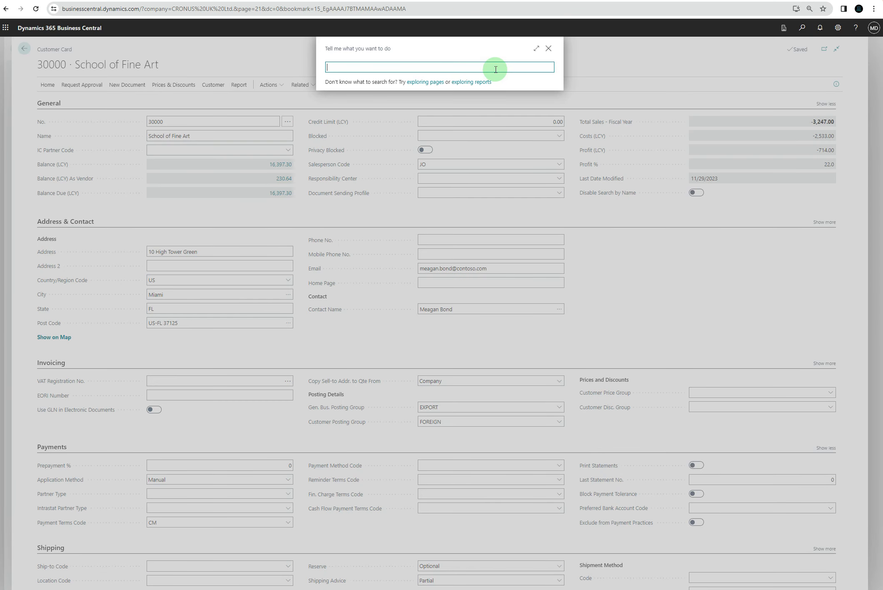
pyautogui.write('payment journ')
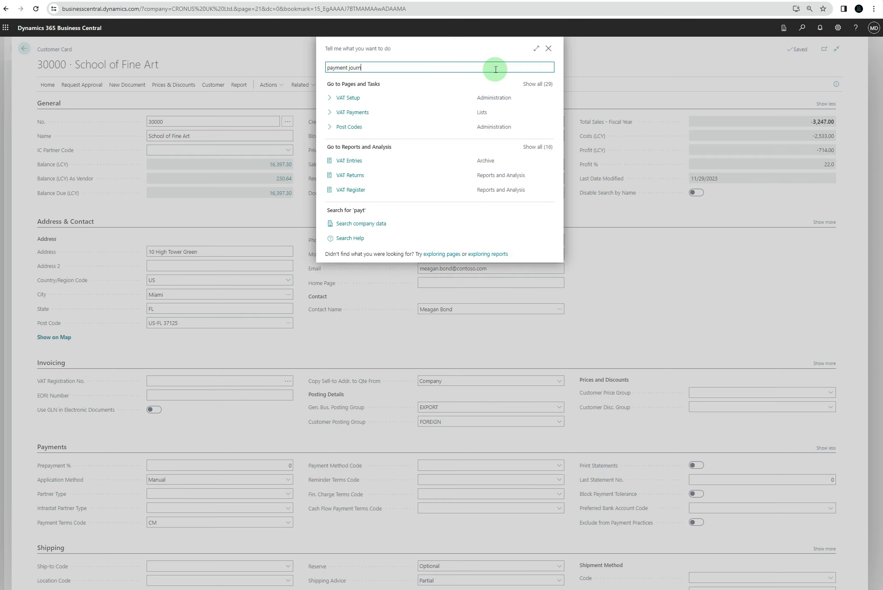
pyautogui.click(370, 141)
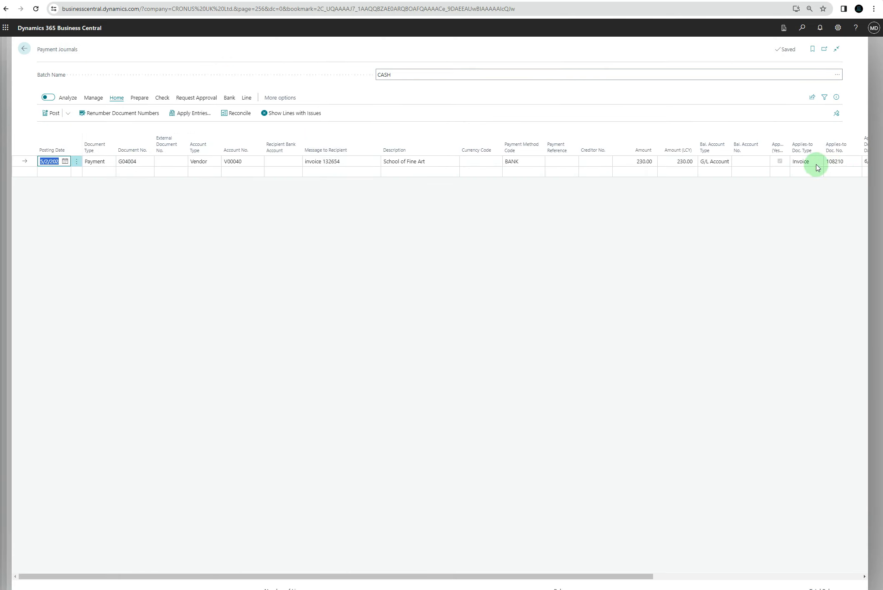
pyautogui.moveTo(605, 576); pyautogui.dragTo(802, 585)
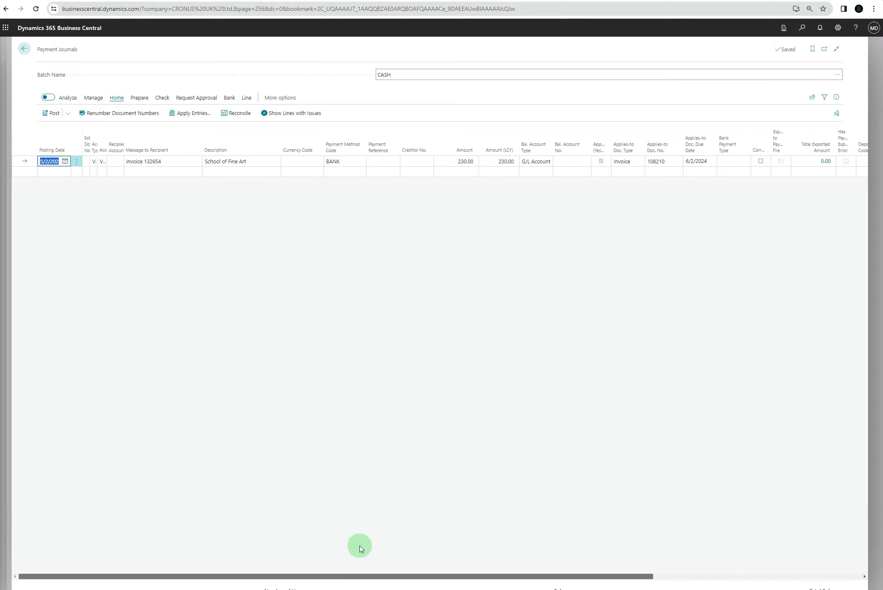
# - Try to post the payment journal lines in the CASH batch and read the full error description
pyautogui.click(51, 113)
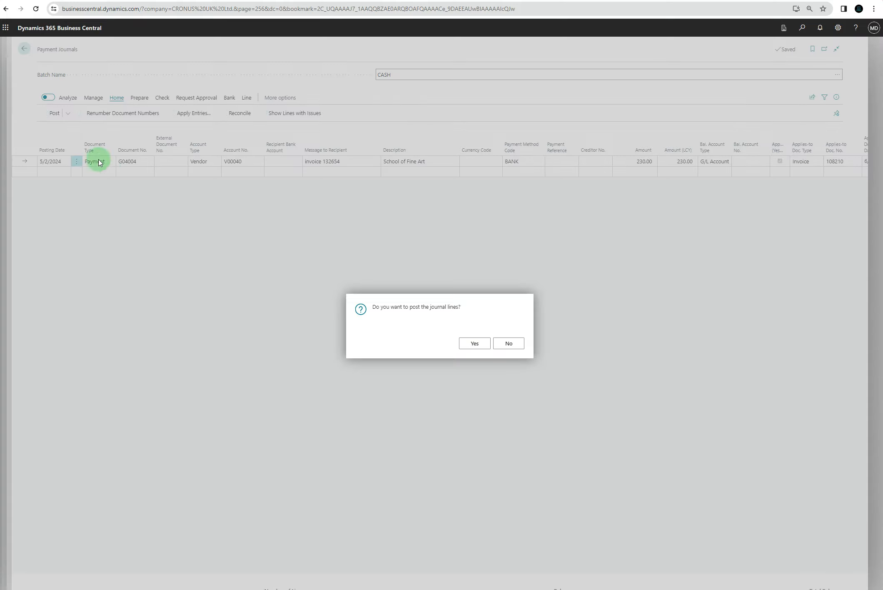
pyautogui.click(477, 343)
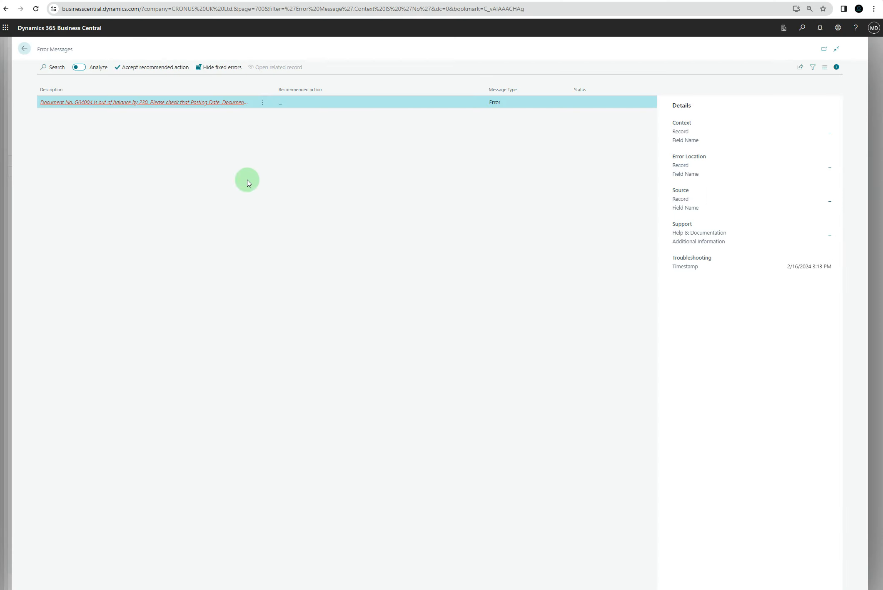
pyautogui.click(169, 107)
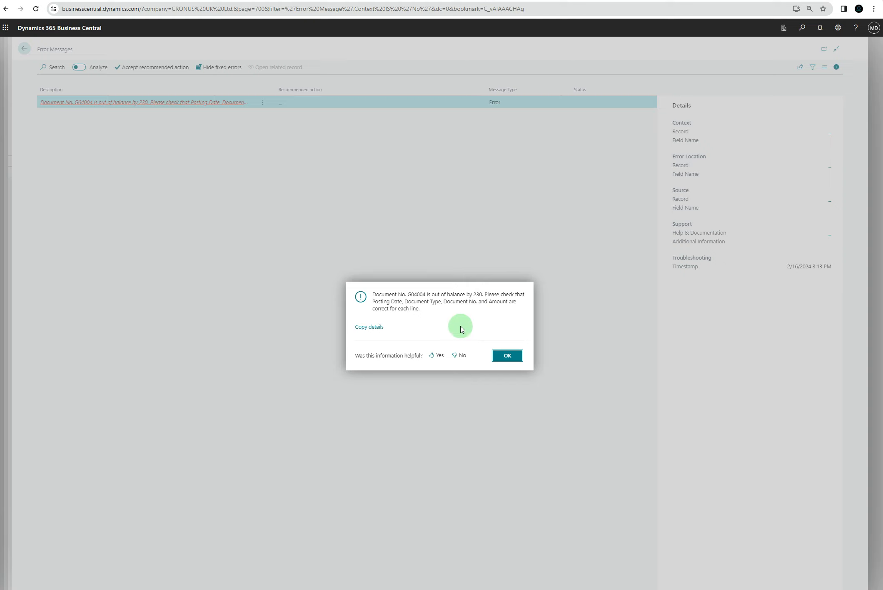
pyautogui.click(506, 356)
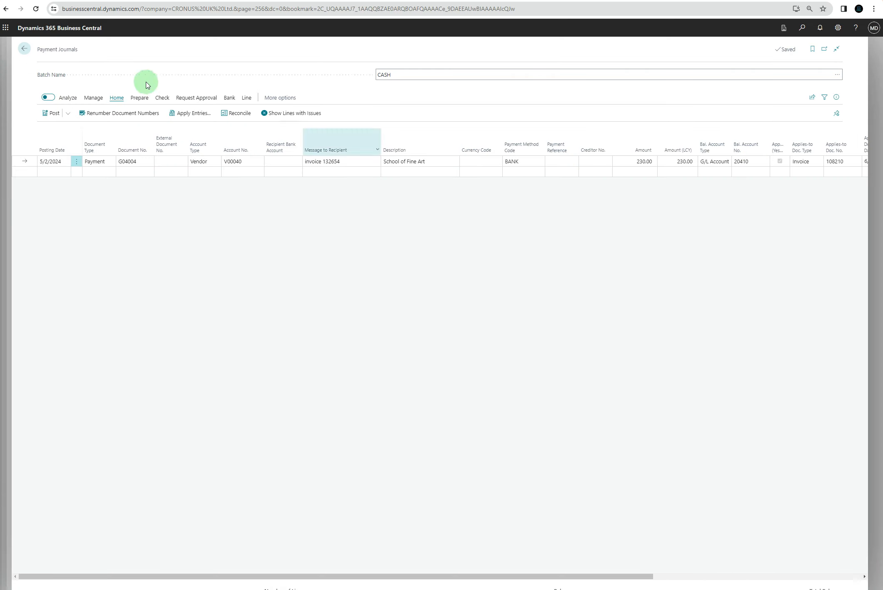
# - Post the School of Fine Art payment line in the CASH payment journal batch
pyautogui.click(52, 114)
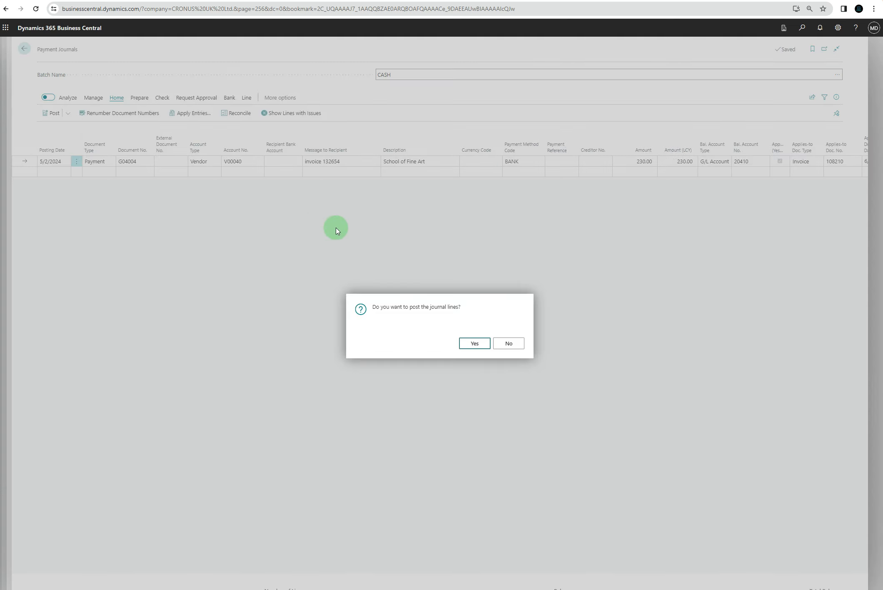
pyautogui.click(474, 342)
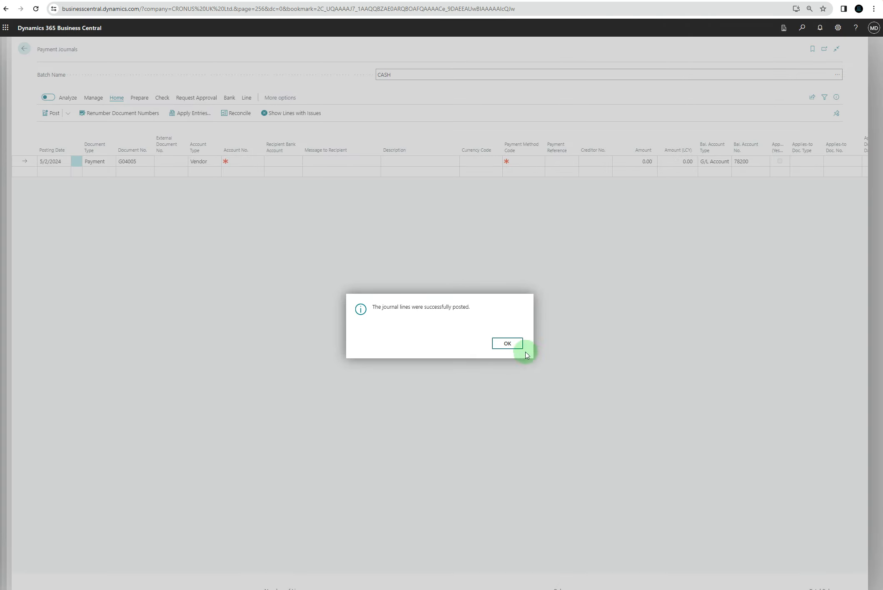
pyautogui.click(509, 344)
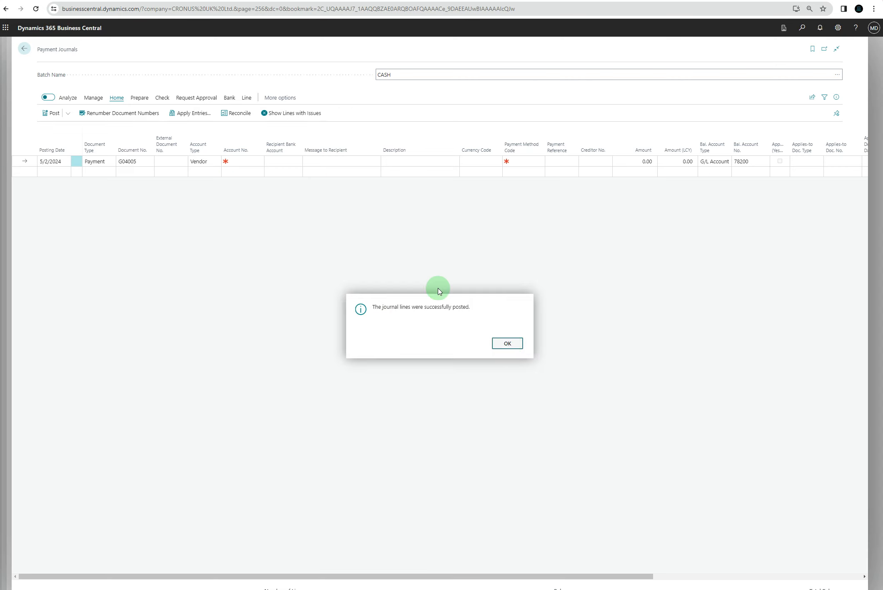
# - Reopen the School of Fine Art customer card from the customers list and check its balance as vendor
pyautogui.click(23, 50)
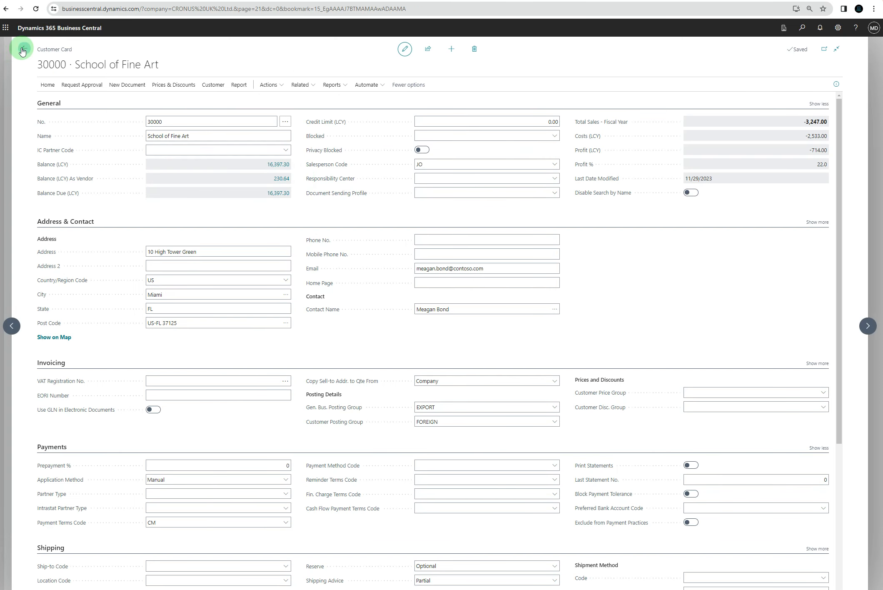
pyautogui.click(23, 50)
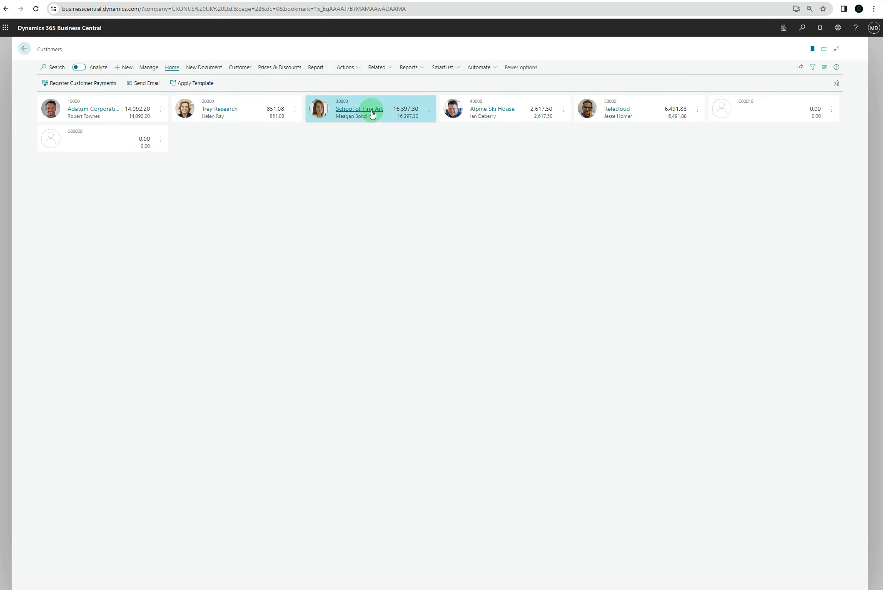
pyautogui.click(372, 114)
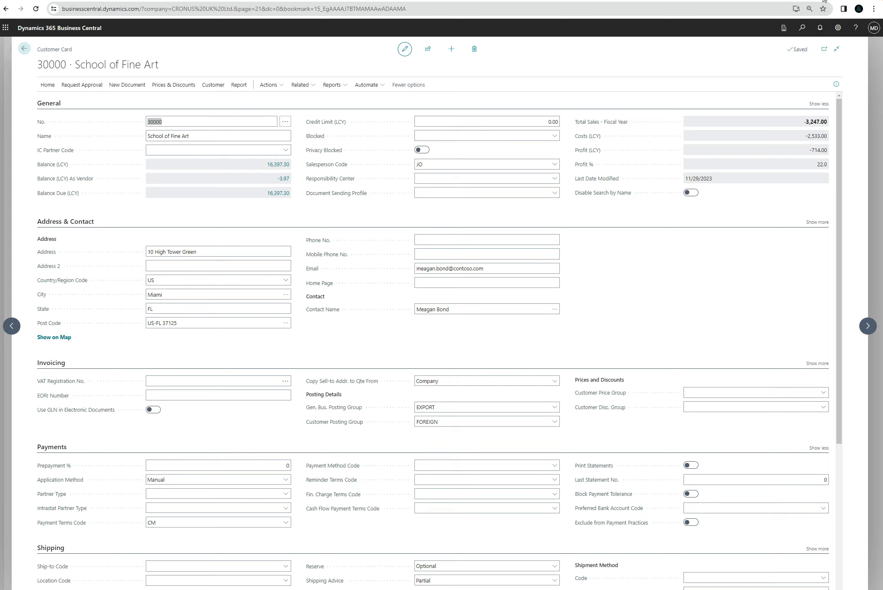
pyautogui.click(753, 80)
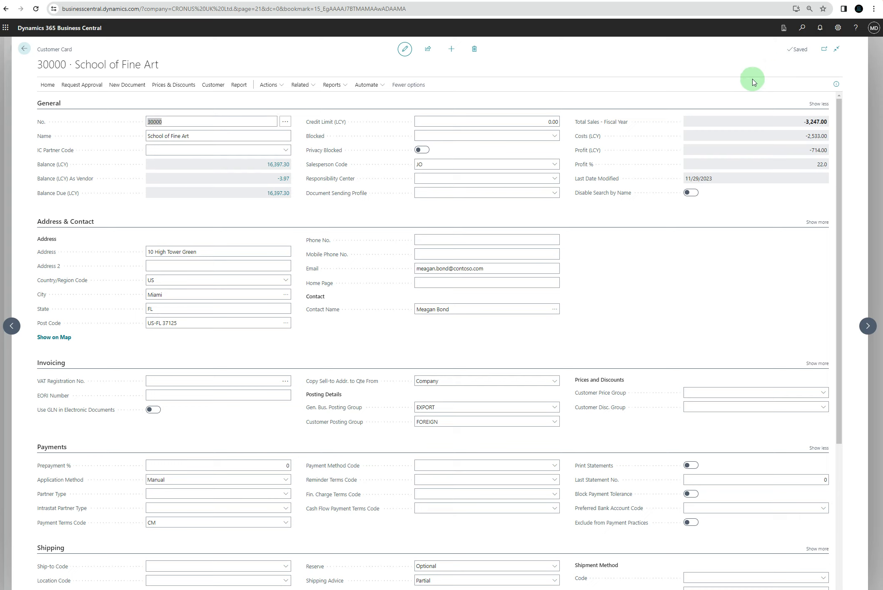